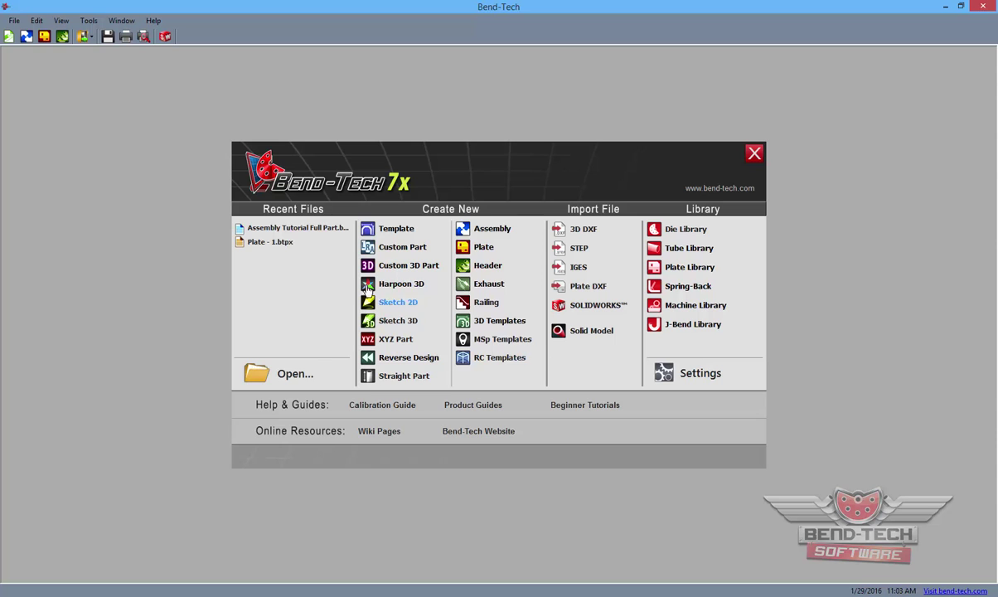
Open the Assembly Tutorial Full Part file, maximize its window, and bring up Edit > Stretch
click(320, 229)
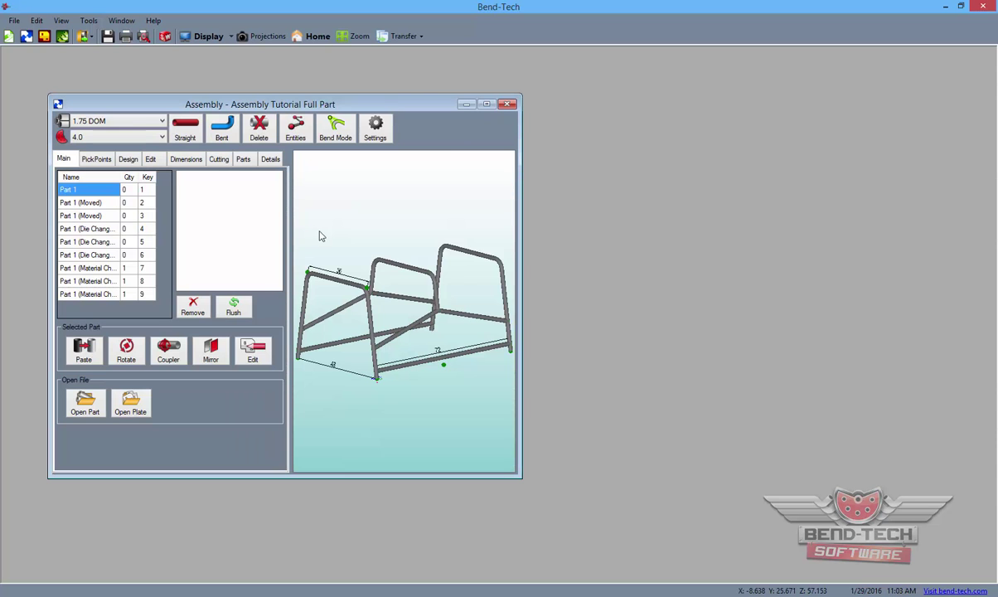
click(487, 104)
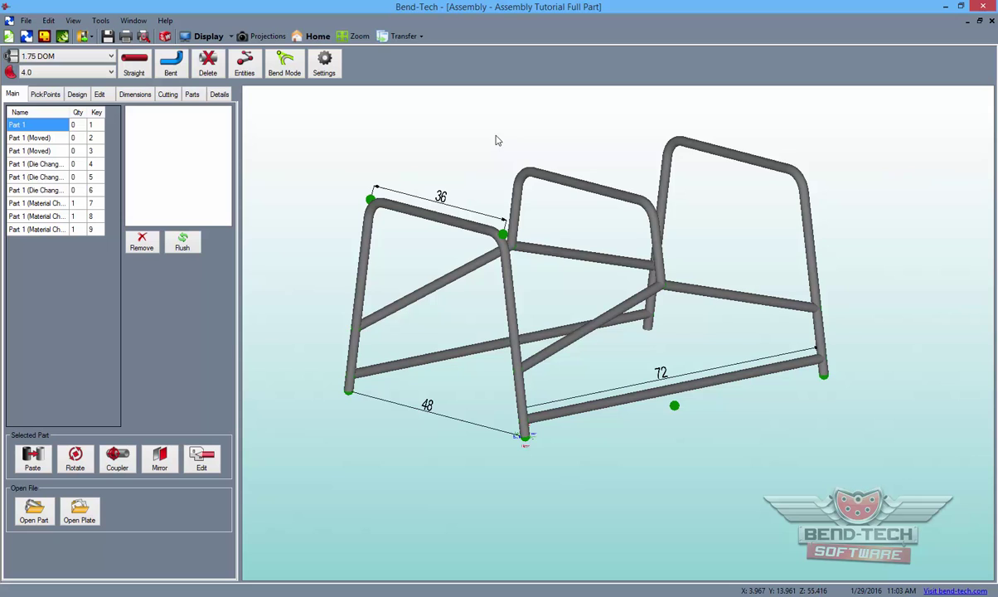
middle_drag(535, 312, 555, 349)
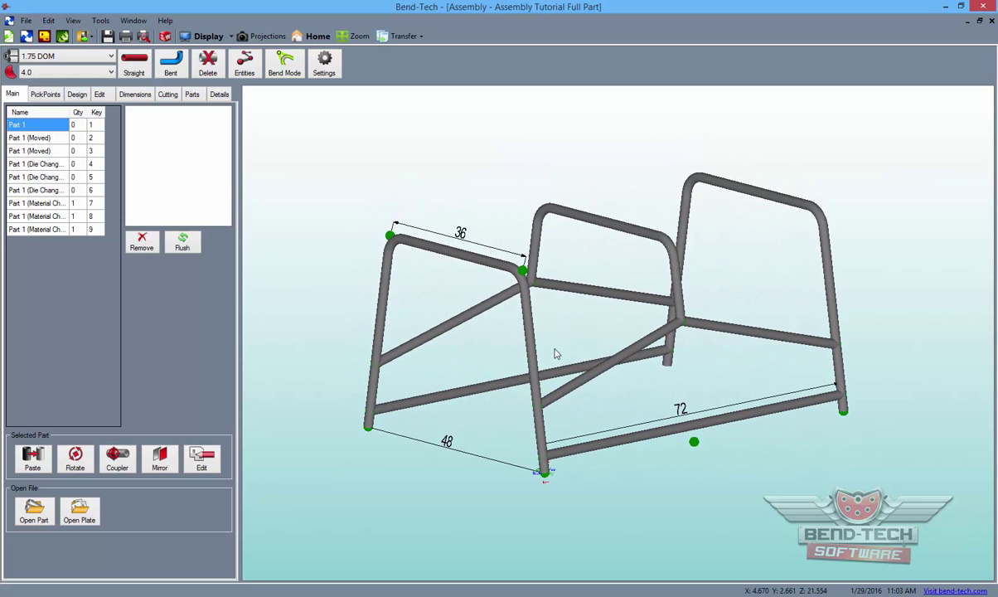
click(100, 94)
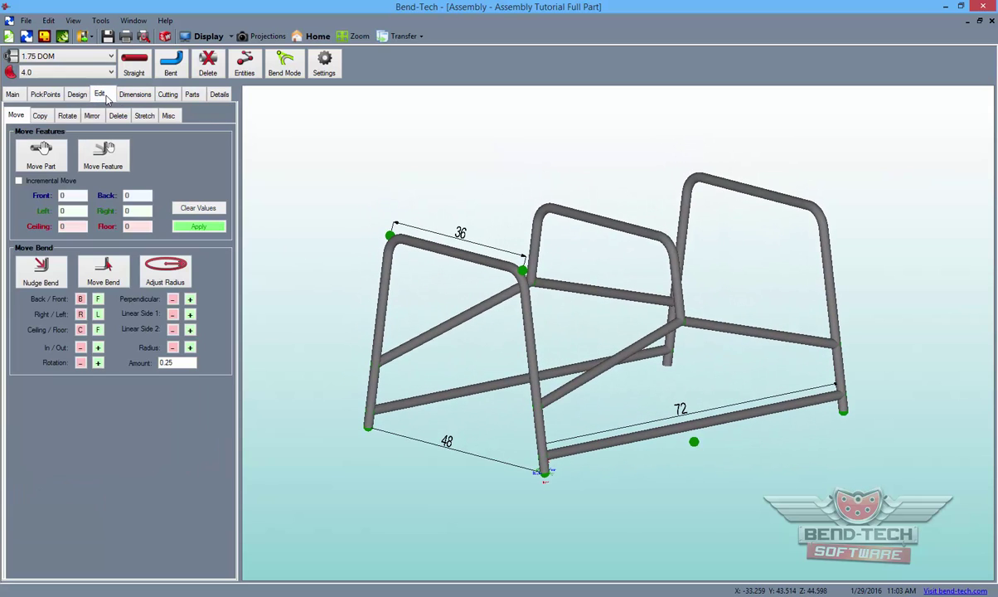
click(146, 116)
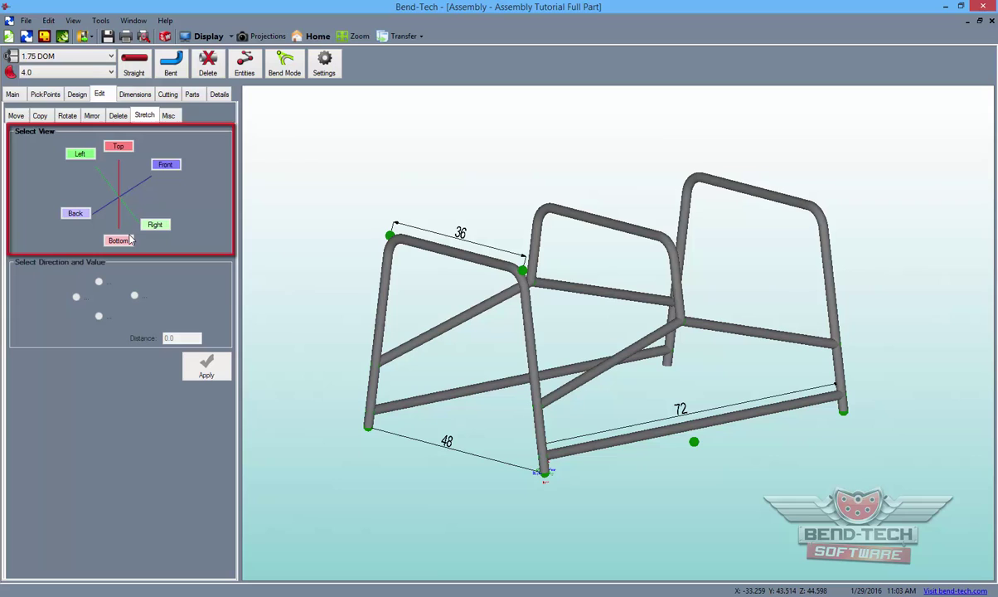
In the right view, window-select the left post and set a Back stretch distance of 12
click(156, 225)
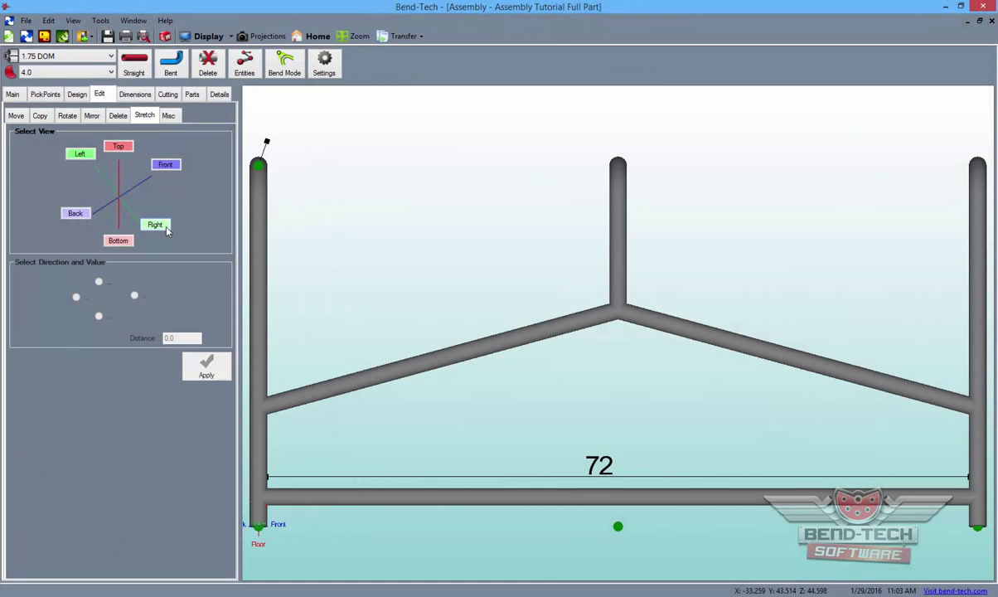
click(166, 231)
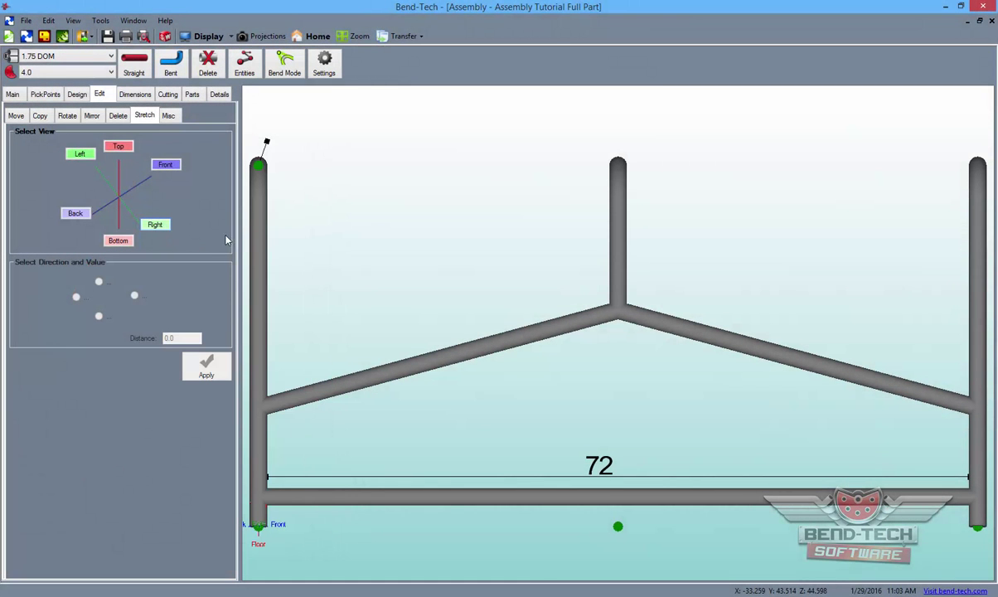
click(244, 145)
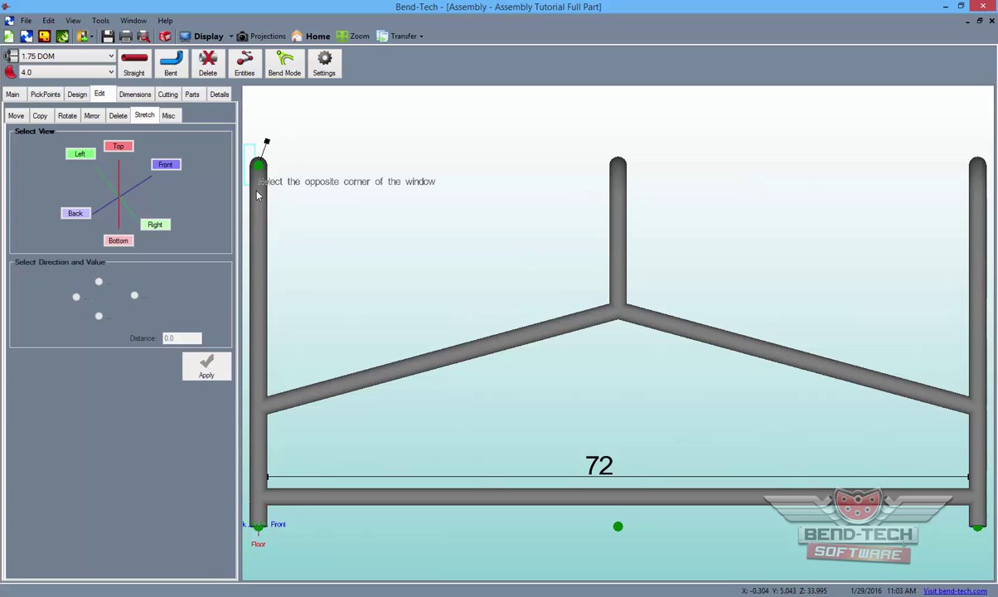
click(298, 550)
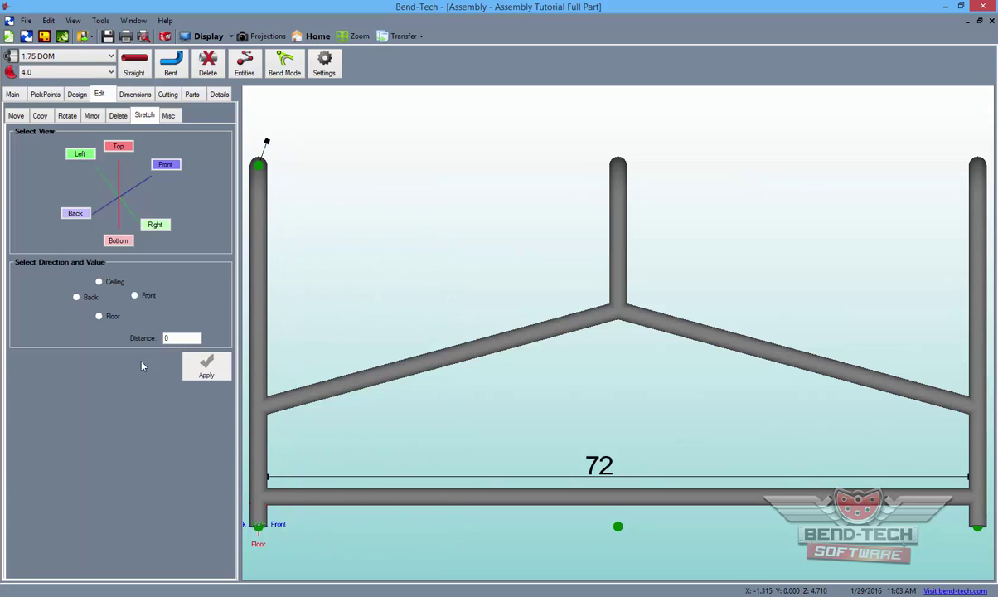
click(77, 296)
double_click(182, 337)
text(12)
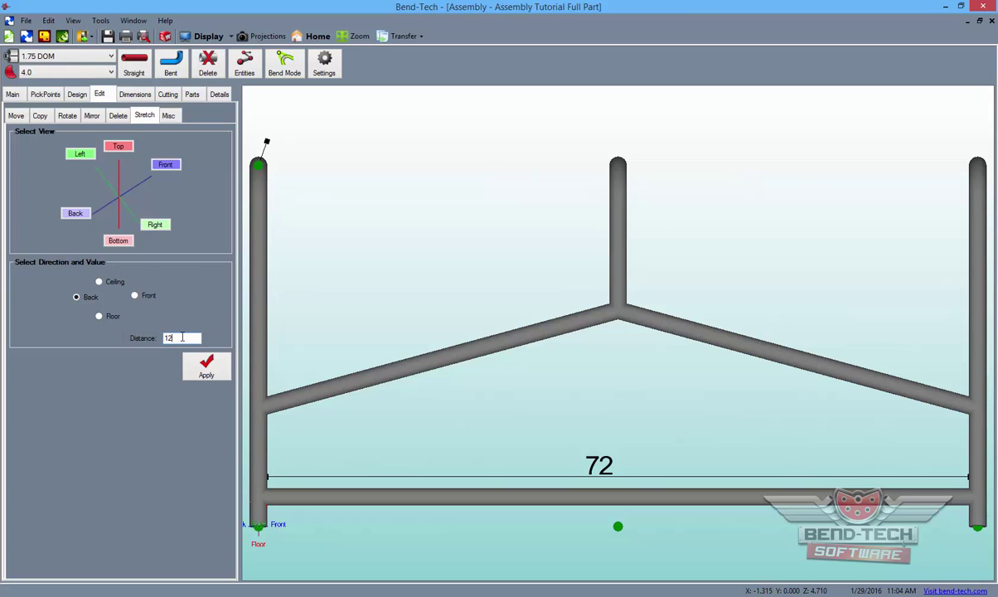
Apply the 12 stretch toward the back and bring the whole stretched frame into view
click(207, 373)
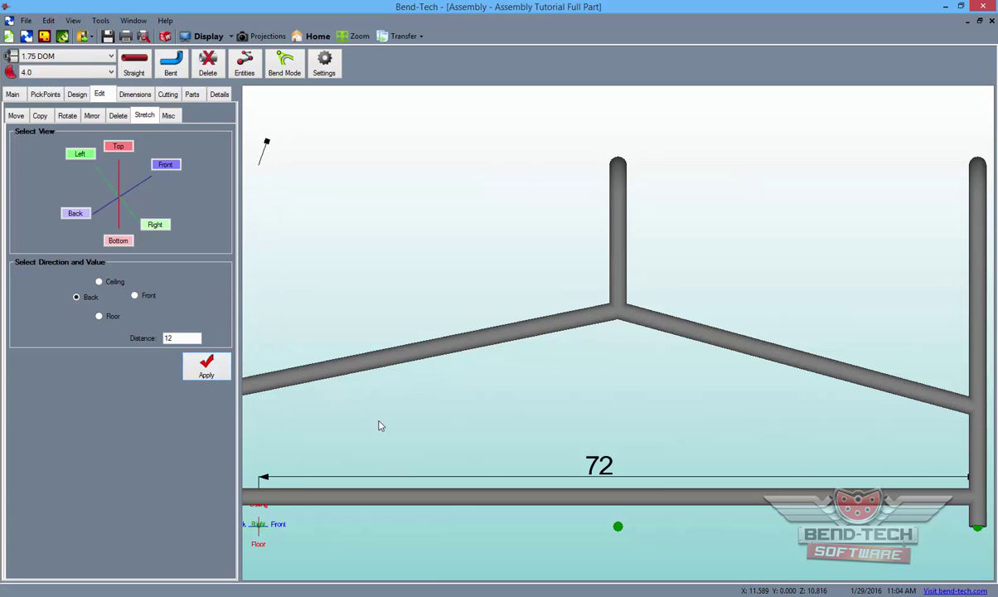
scroll(380, 425, down, 5)
middle_drag(389, 429, 431, 428)
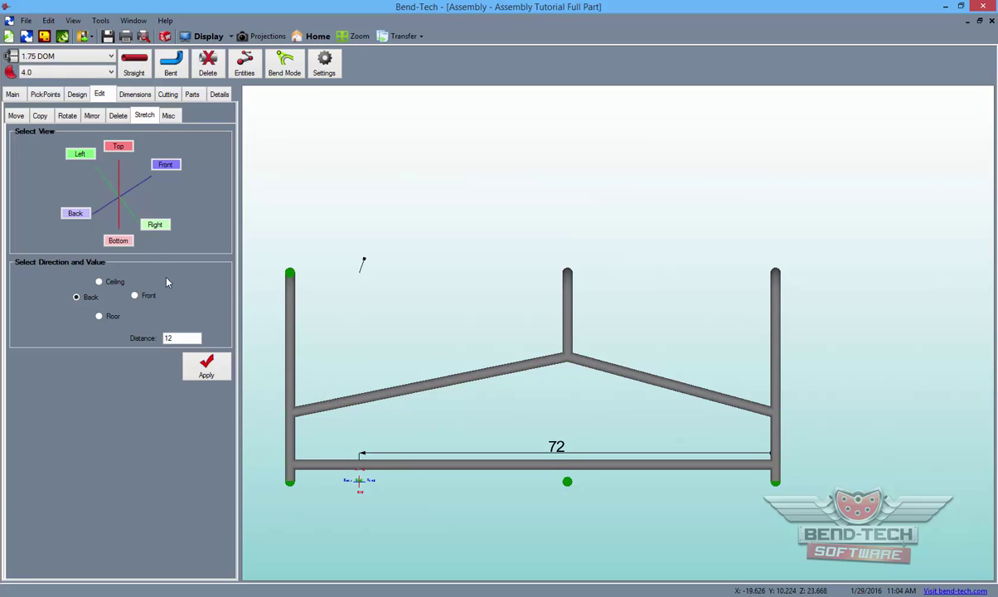
In the right view, window-select the right post and stretch it 12 toward the front
click(151, 231)
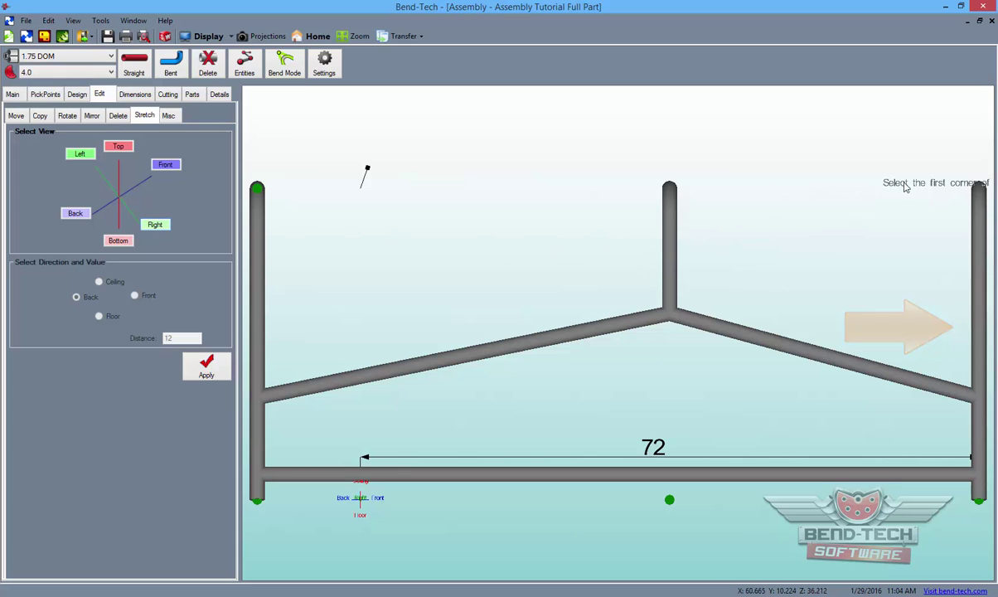
click(945, 167)
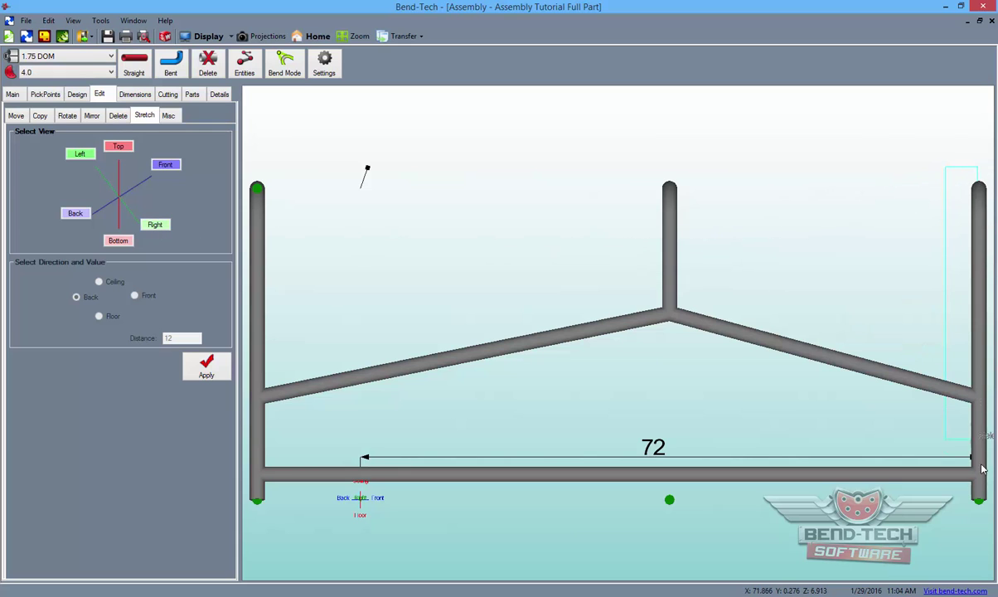
click(989, 516)
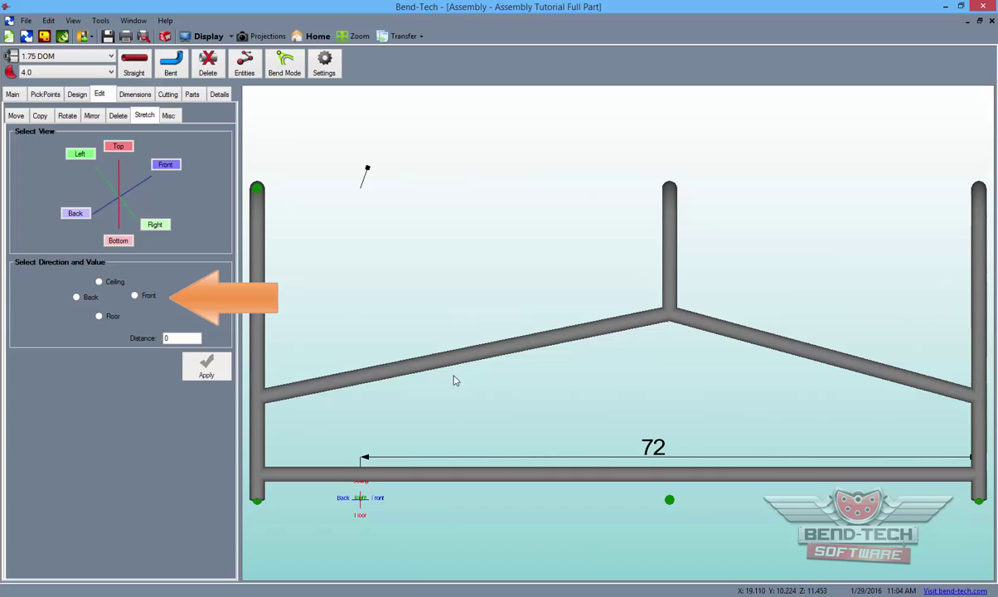
click(135, 296)
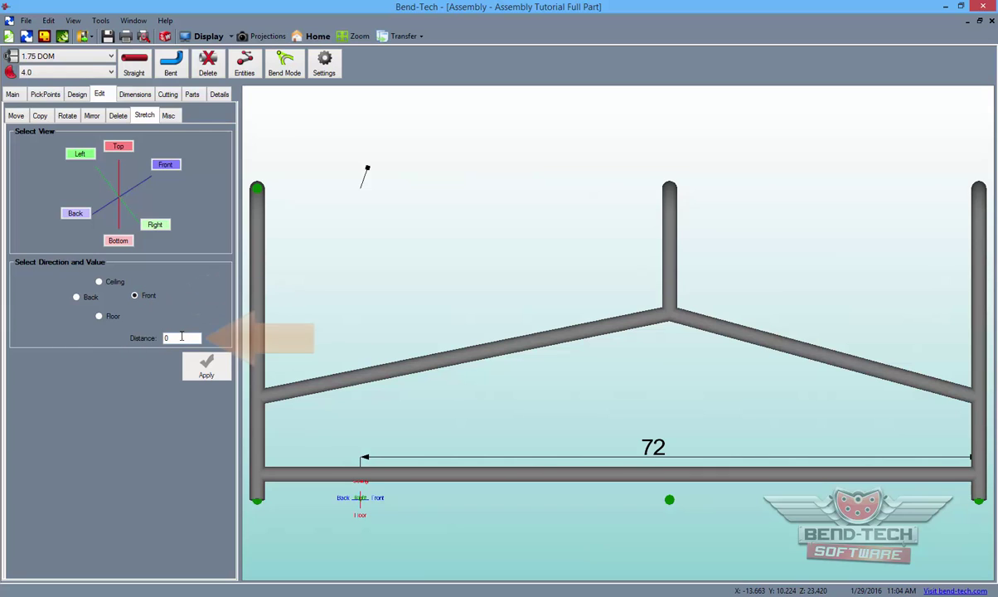
double_click(169, 337)
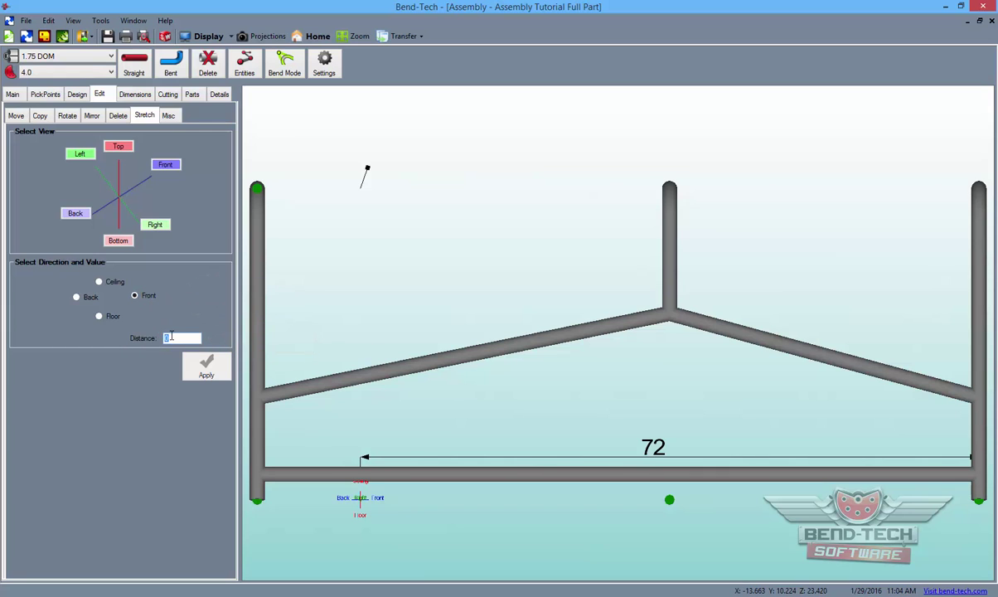
text(12)
click(203, 370)
scroll(638, 410, down, 3)
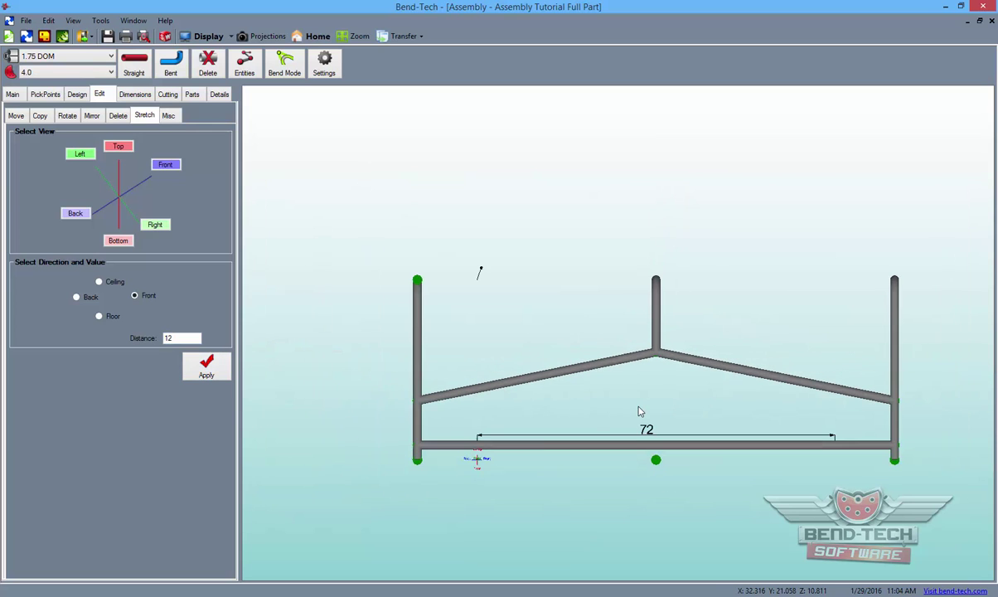
Scale the assembly's parts to 120 with Edit > Misc > Scale, leaving material size and bend radii at 100
middle_drag(638, 410, 602, 412)
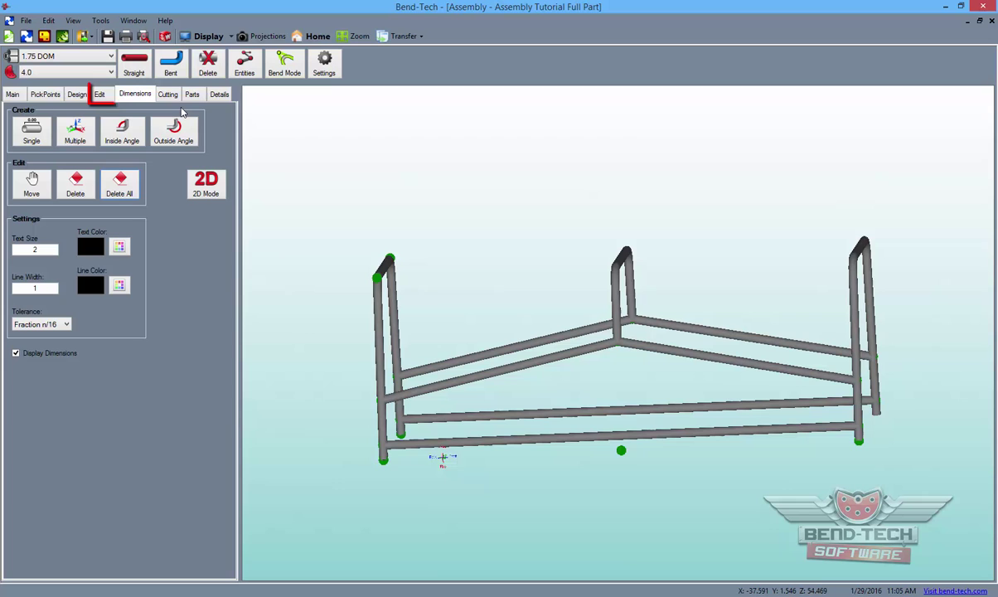
click(106, 96)
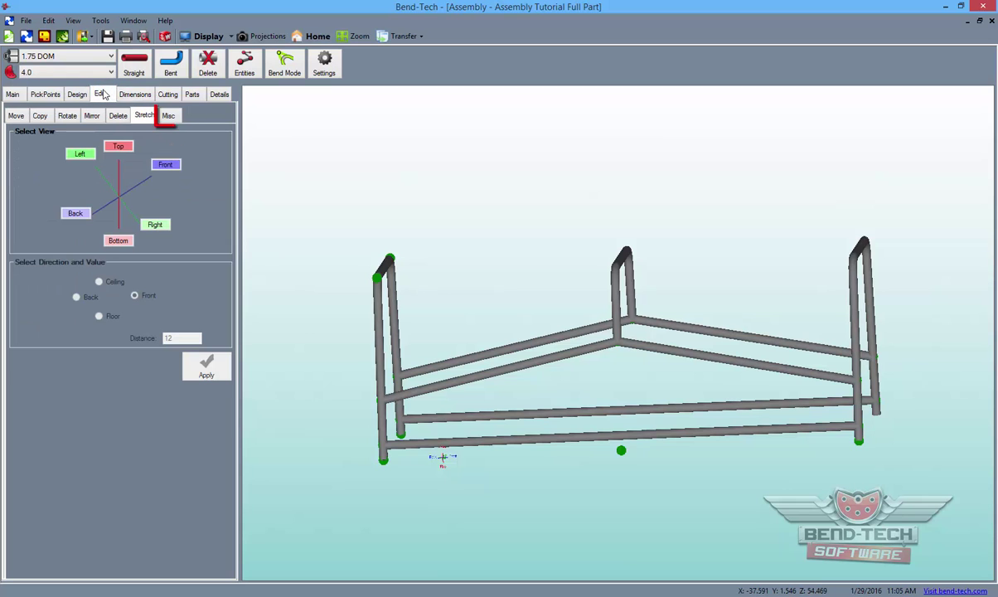
click(168, 116)
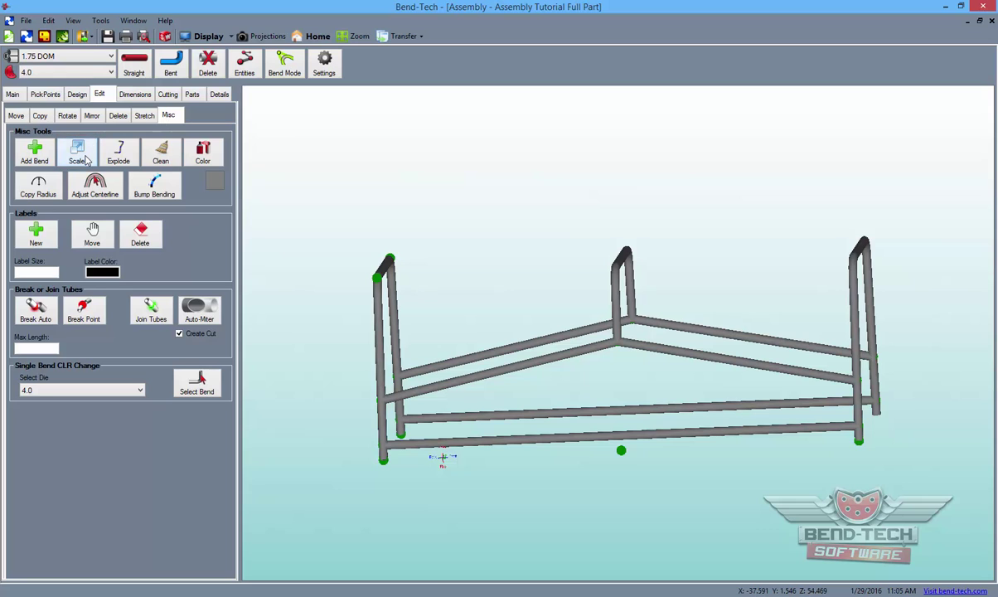
click(77, 152)
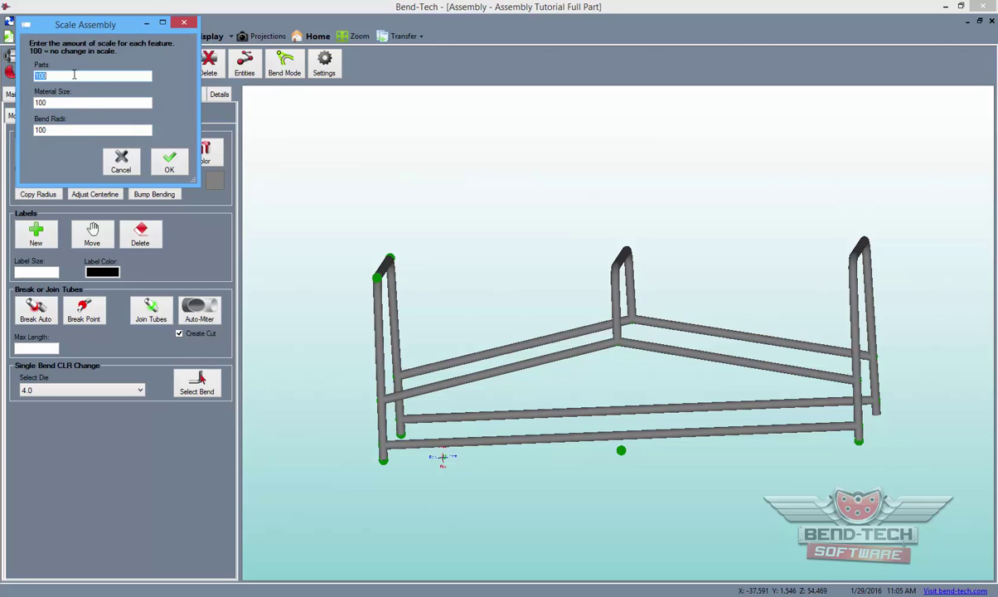
text(120)
click(169, 162)
drag(424, 392, 486, 388)
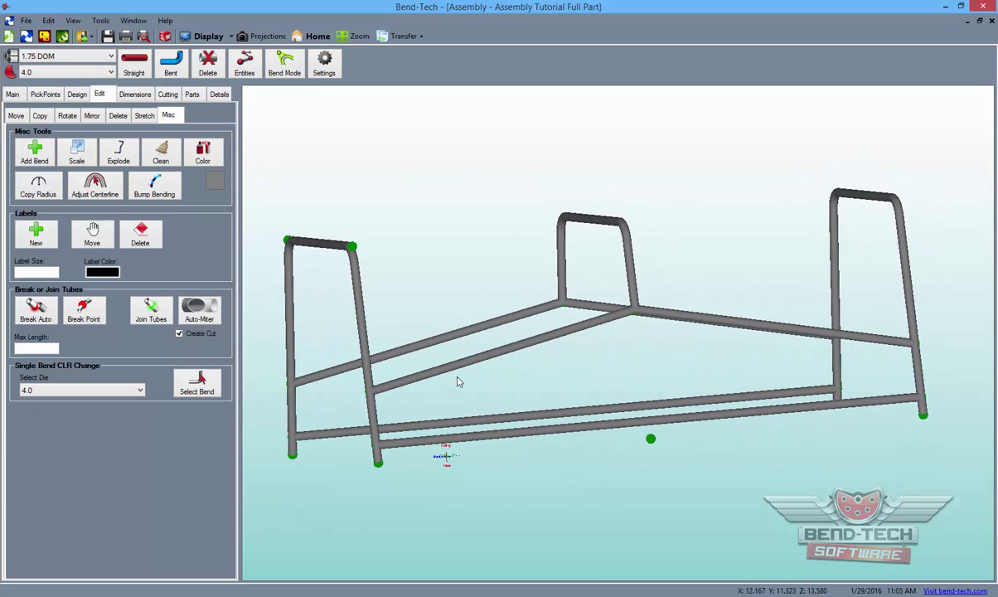
Show the Parts list and scroll across it to review the scaled tube lengths
click(192, 95)
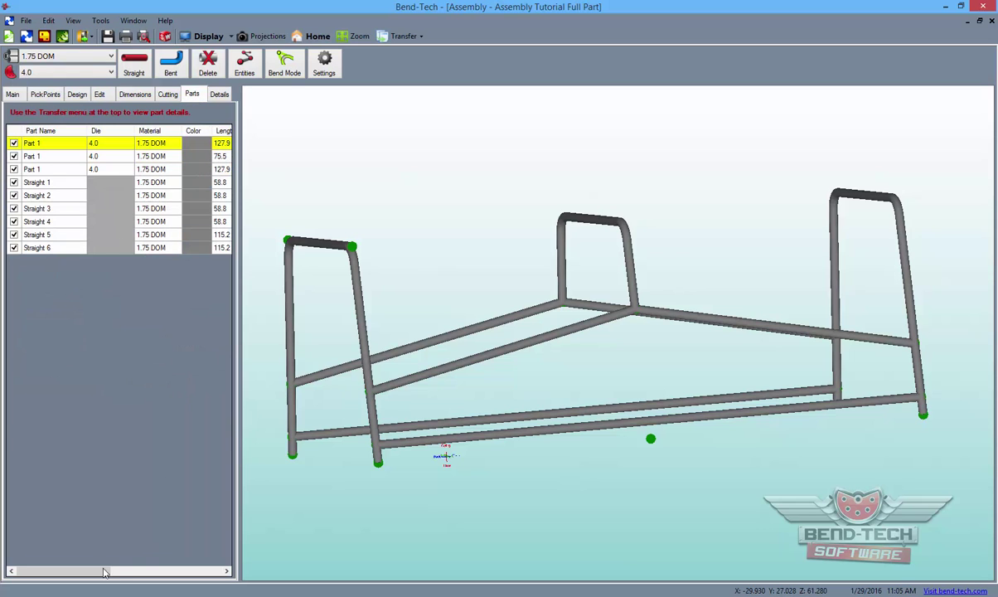
drag(91, 571, 145, 570)
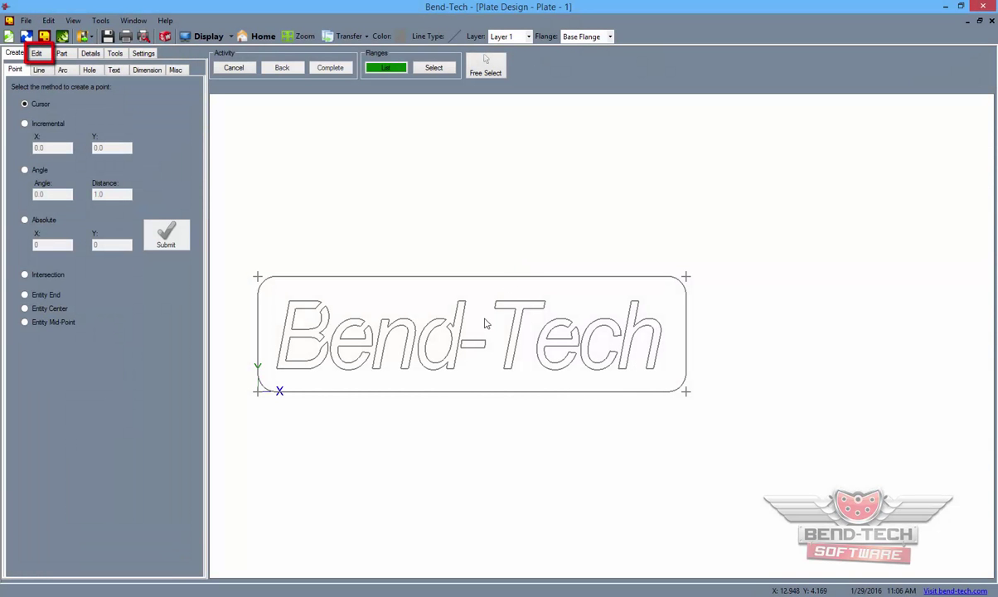
Open the Edit > Scale options in Plate Design
click(39, 53)
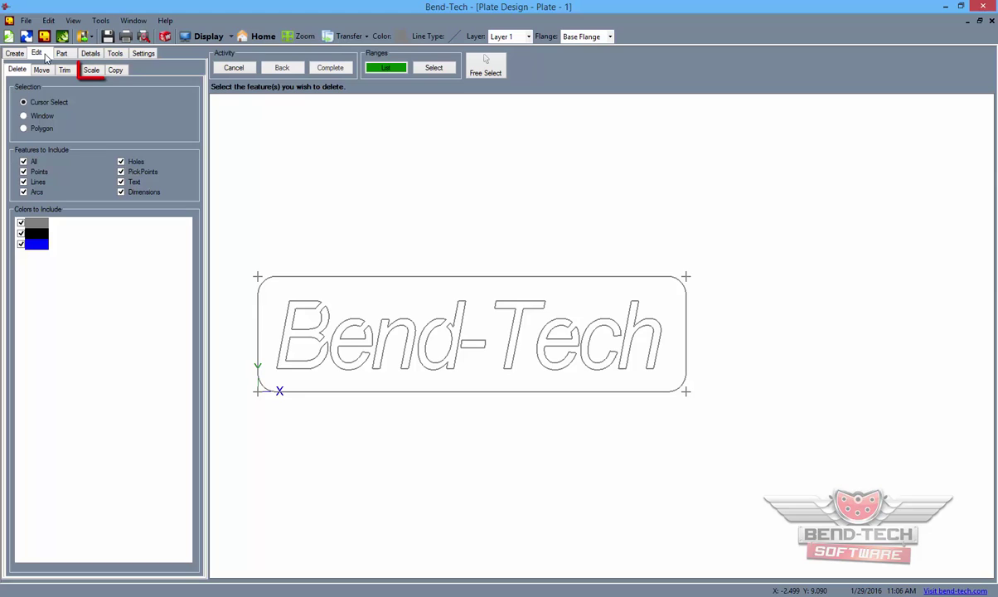
click(92, 70)
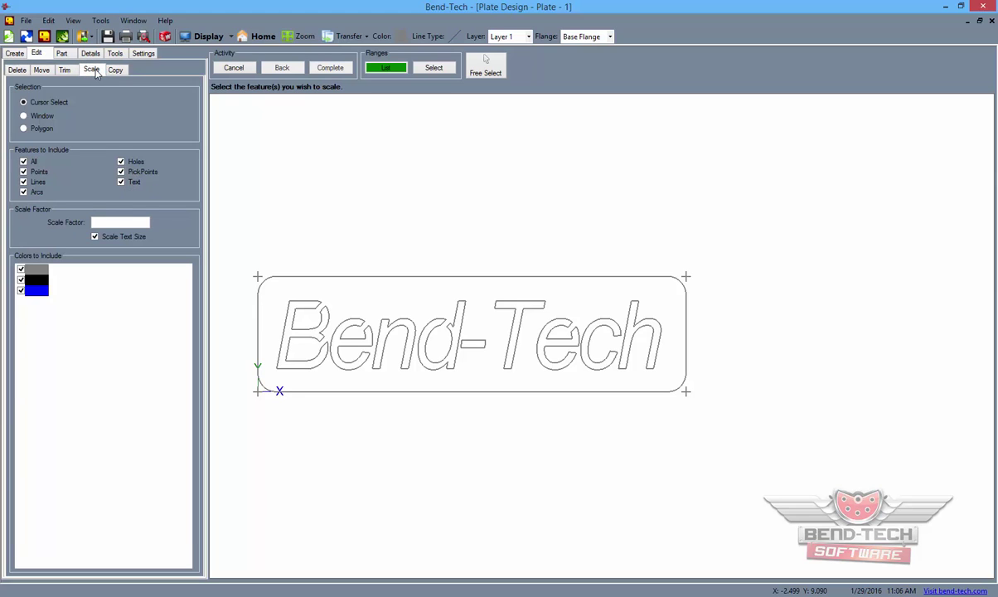
Window-select the entire plate and its lettering and scale it by 1.2 about the lower-left corner
click(41, 116)
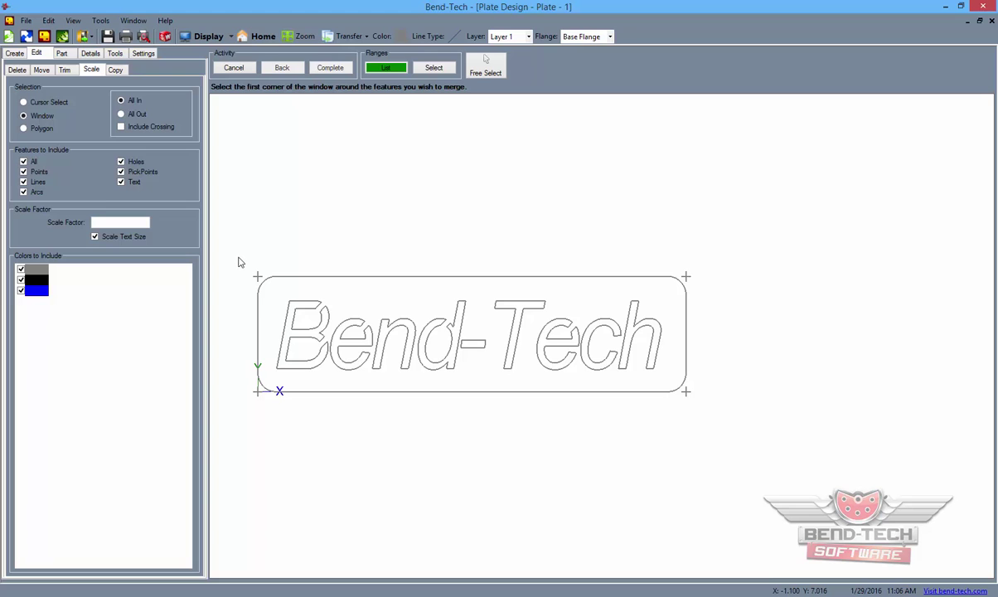
click(238, 257)
click(717, 409)
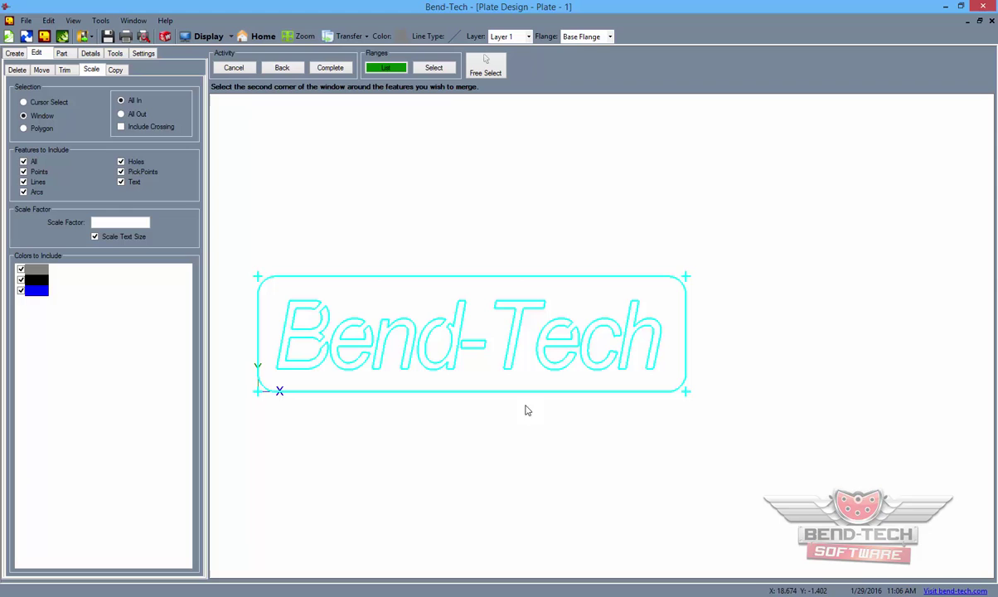
click(122, 224)
text(1.2)
click(331, 72)
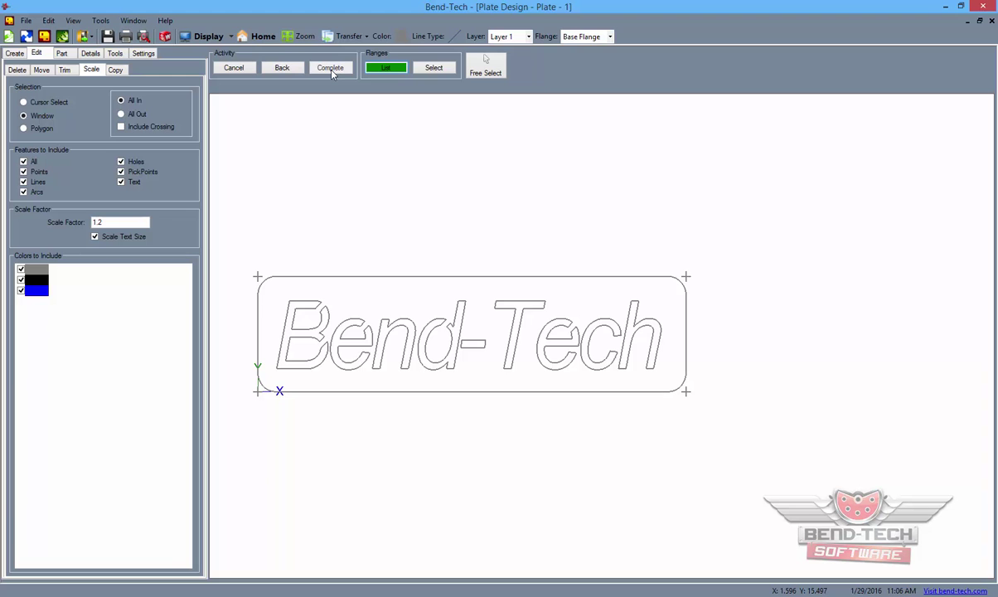
click(258, 393)
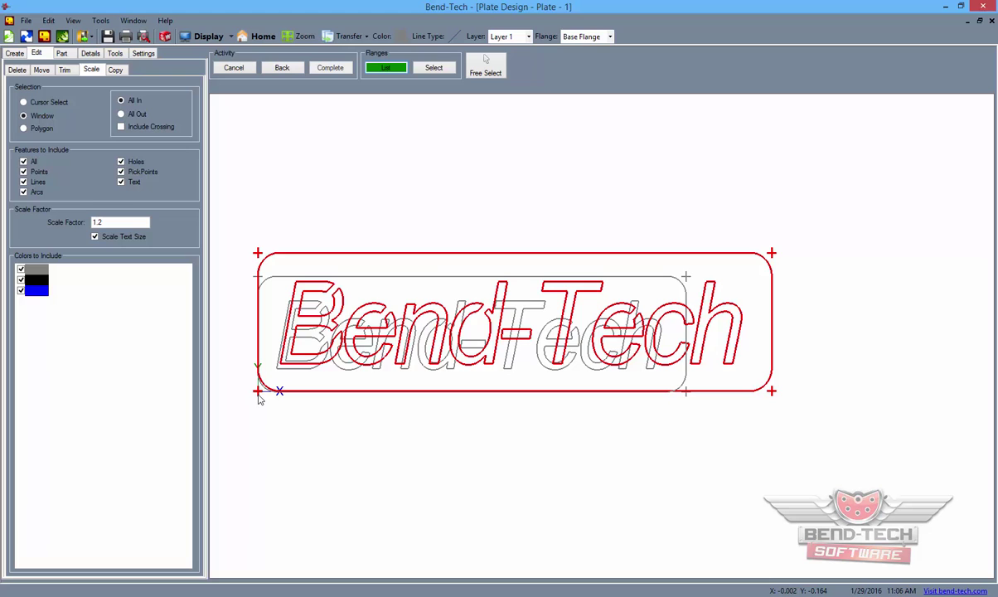
click(259, 399)
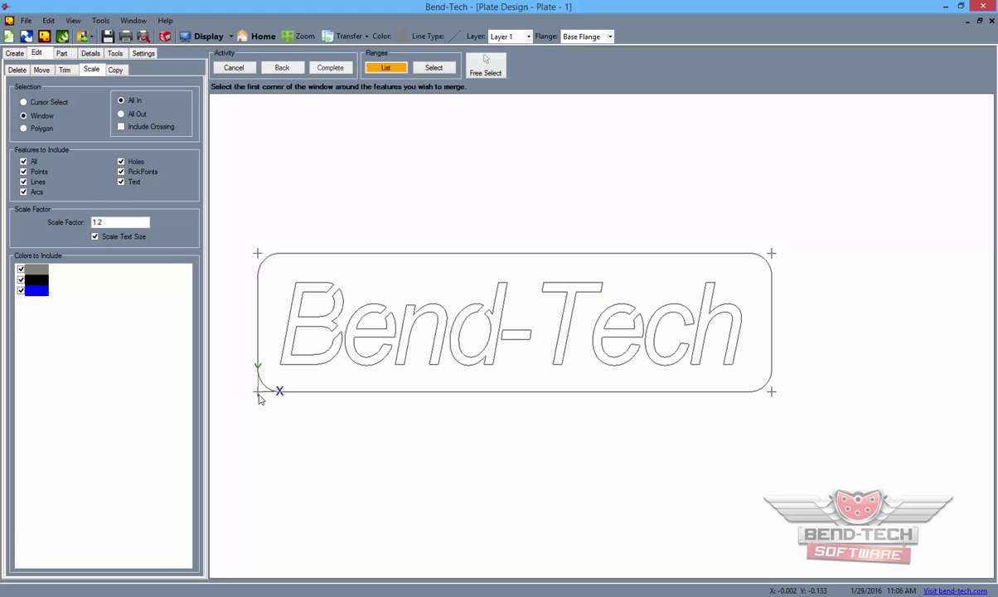